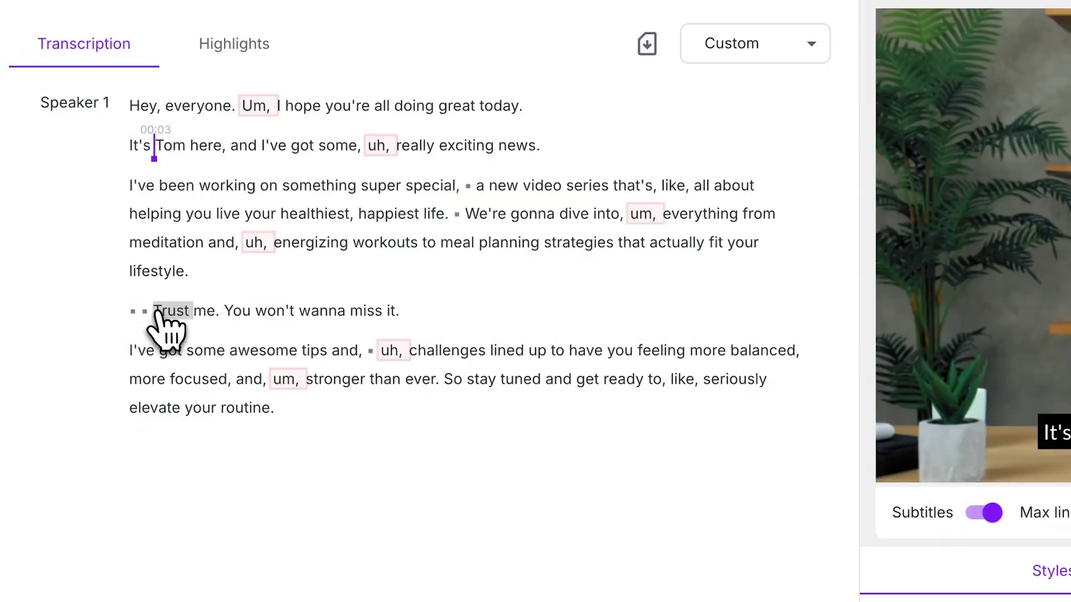
# Select the transcript sentence 'Trust me. You won't wanna miss it.' to show its actions menu
pyautogui.moveTo(156, 311); pyautogui.dragTo(410, 318)
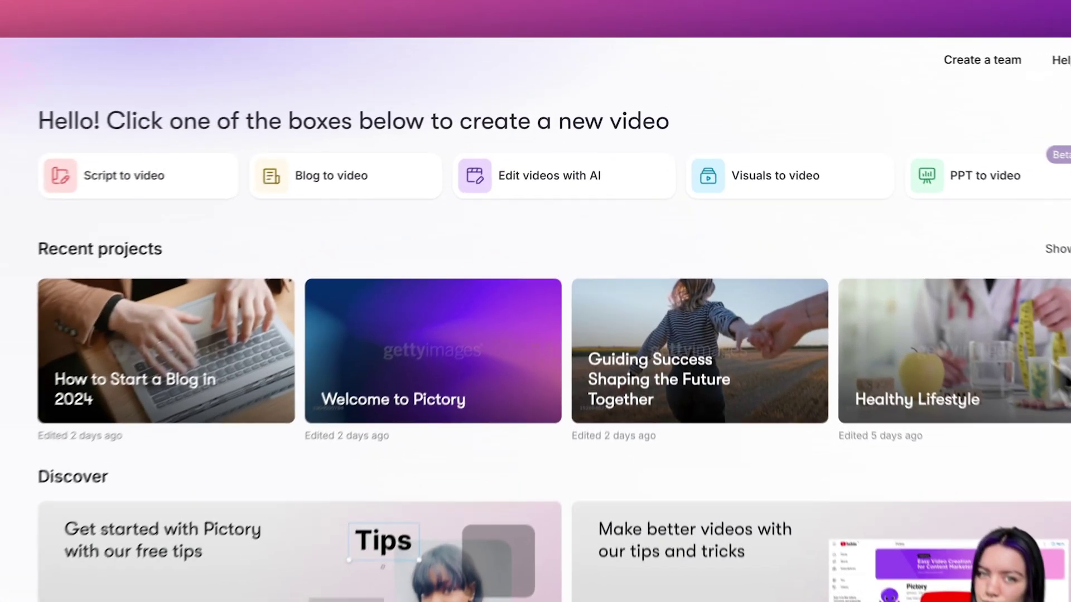
# Upload VloggerVid.mp4 through Edit videos with AI and start transcribing it
pyautogui.click(636, 188)
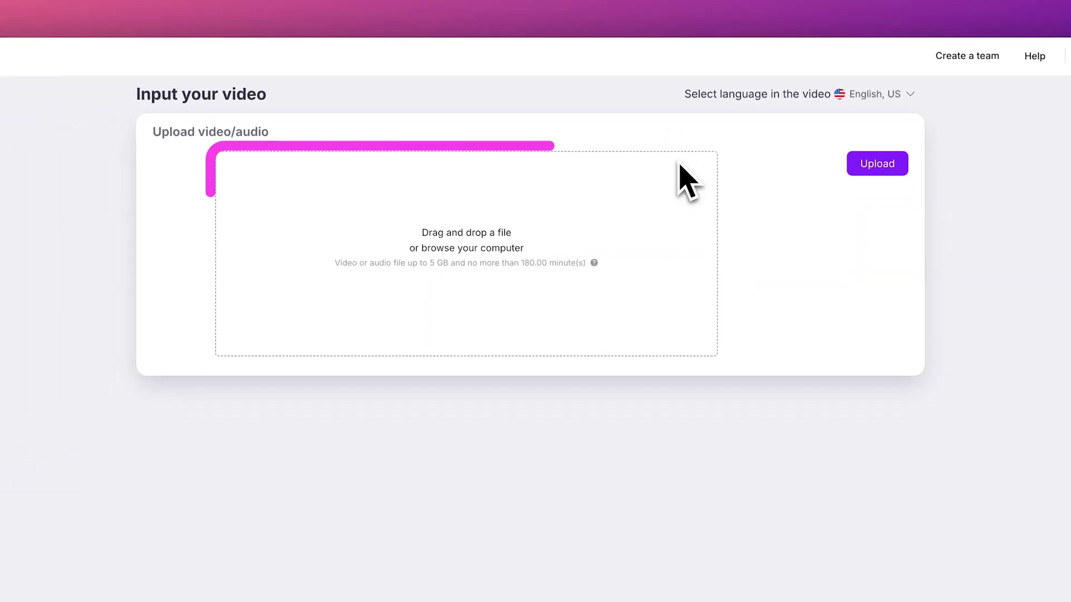
pyautogui.click(879, 176)
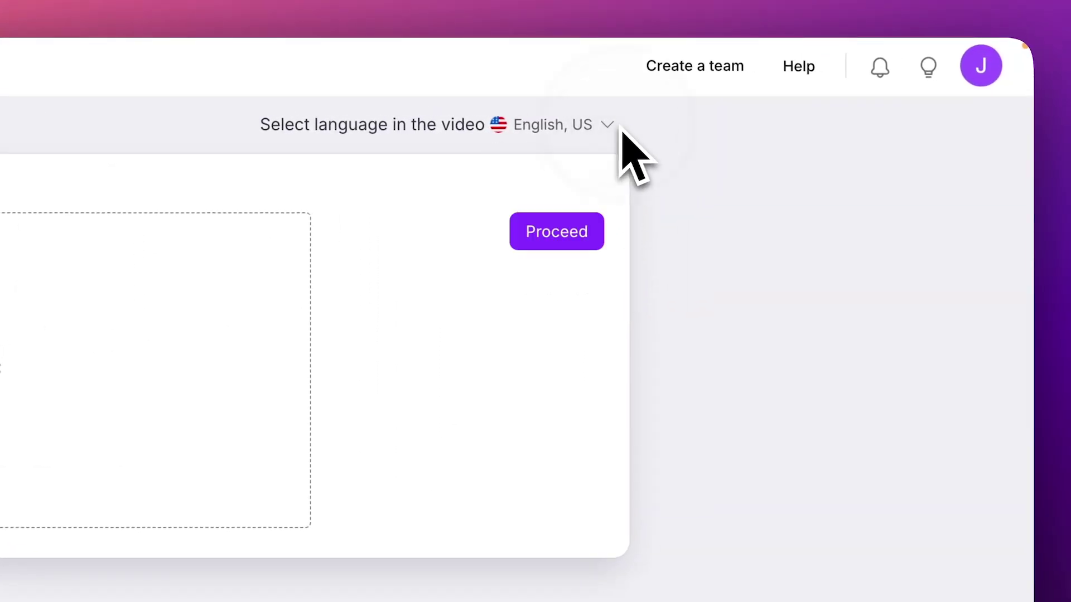
pyautogui.click(550, 247)
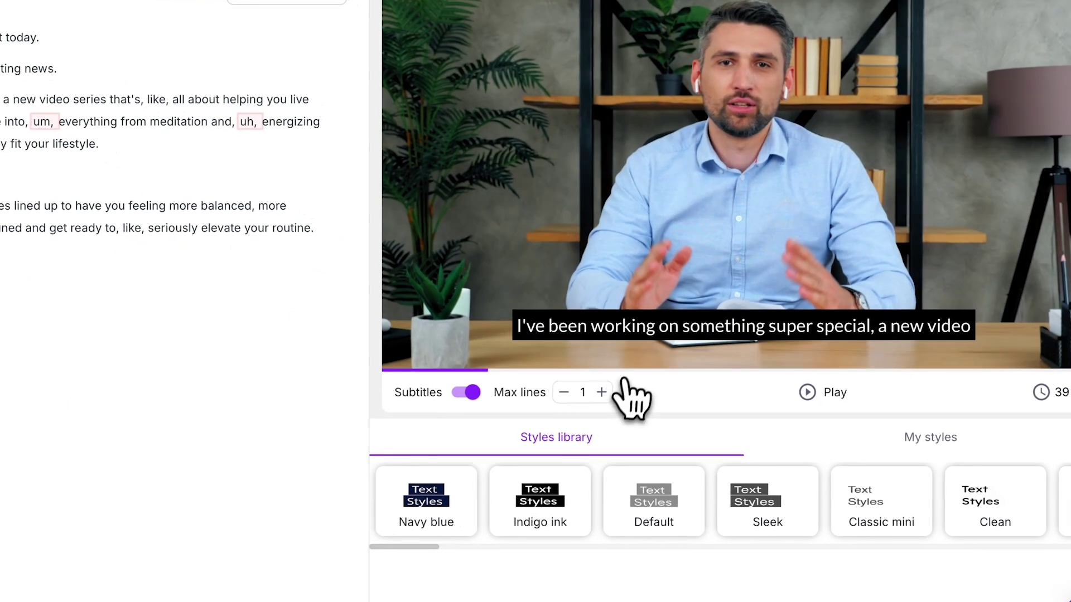
# Try 2 and 3 subtitle lines, then return the Max lines limit to 1
pyautogui.click(602, 392)
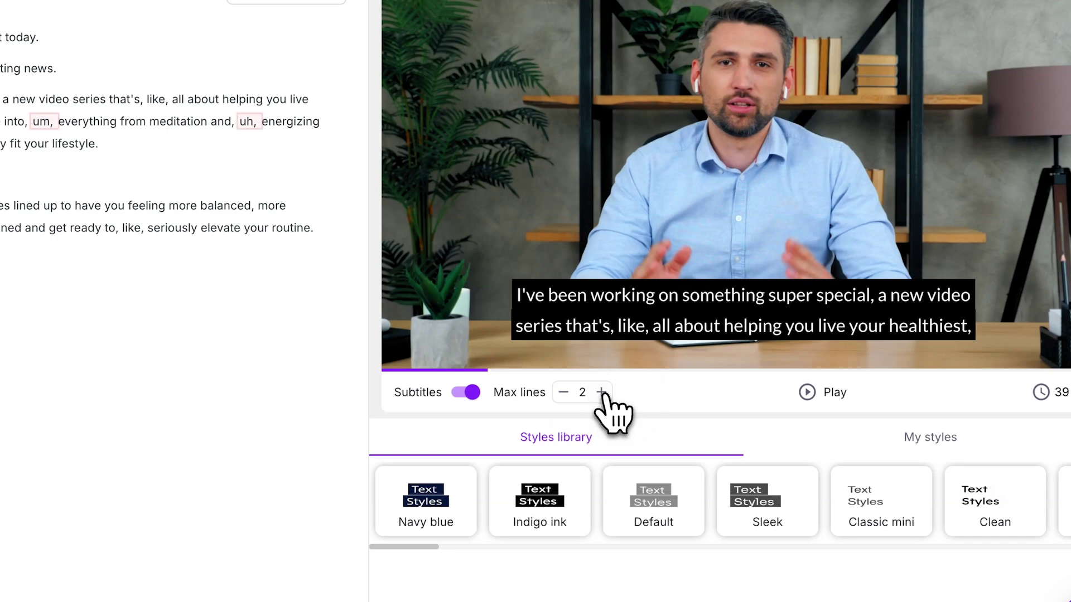
pyautogui.click(602, 392)
pyautogui.click(563, 392)
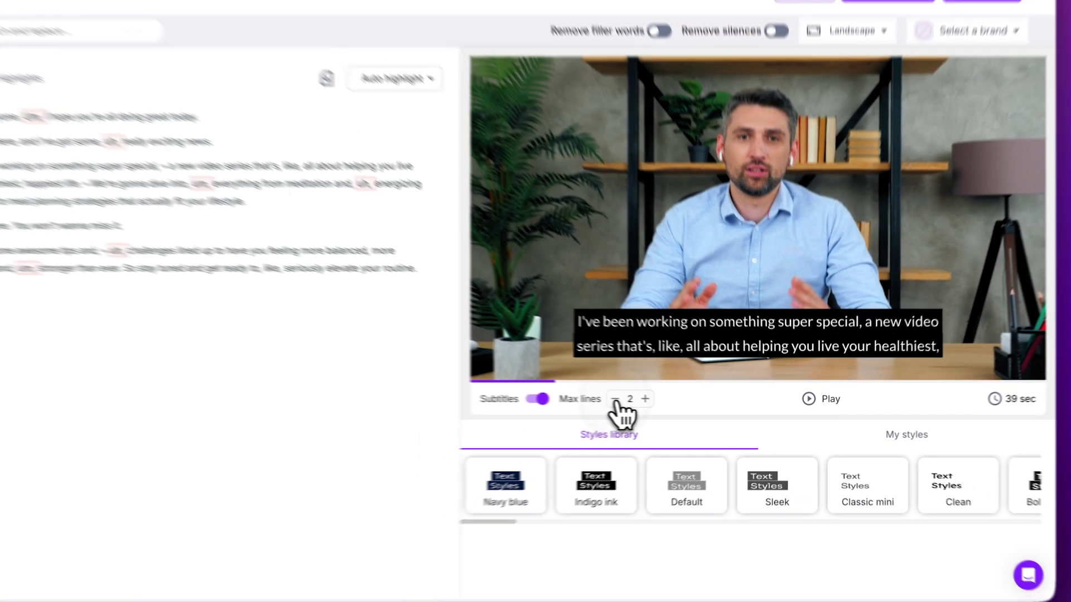
pyautogui.click(564, 392)
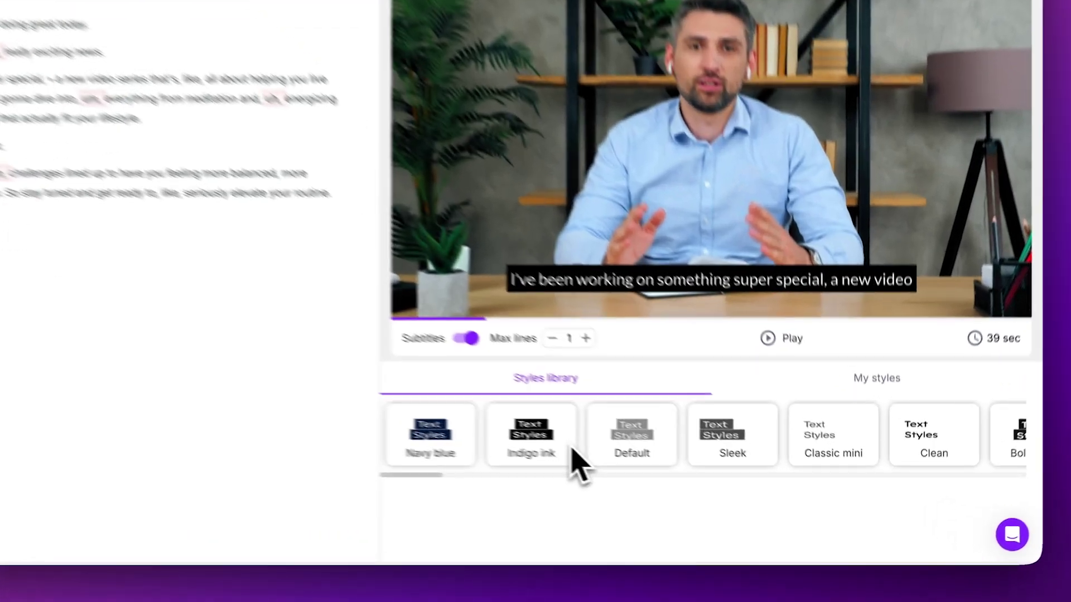
# Apply the Crisp subtitle style from the Styles library and preview it in playback
pyautogui.hscroll(2, 671, 484)
pyautogui.hscroll(2, 531, 435)
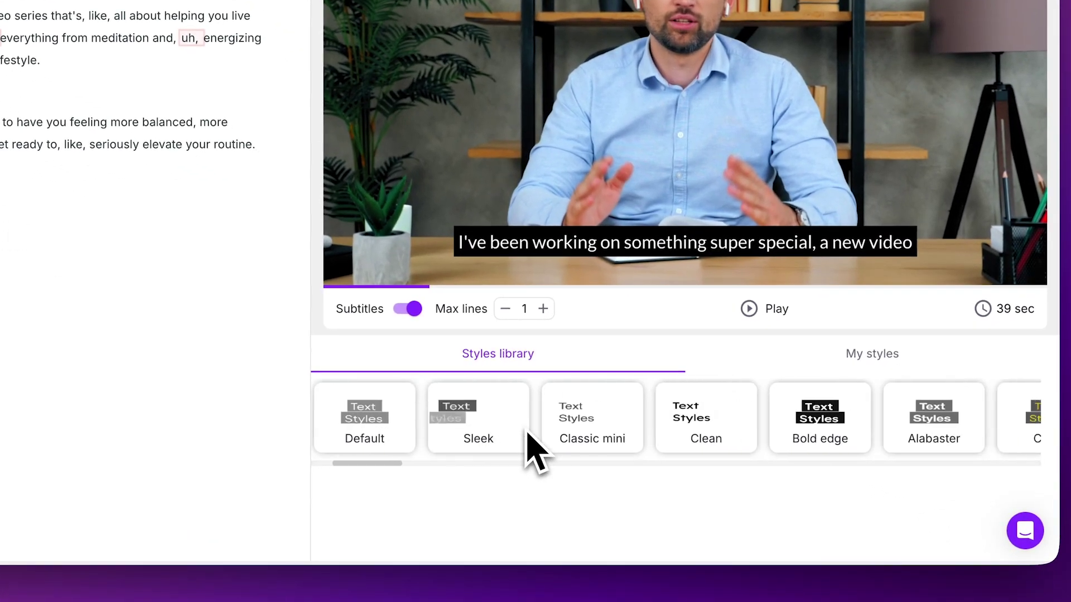
pyautogui.hscroll(6, 534, 453)
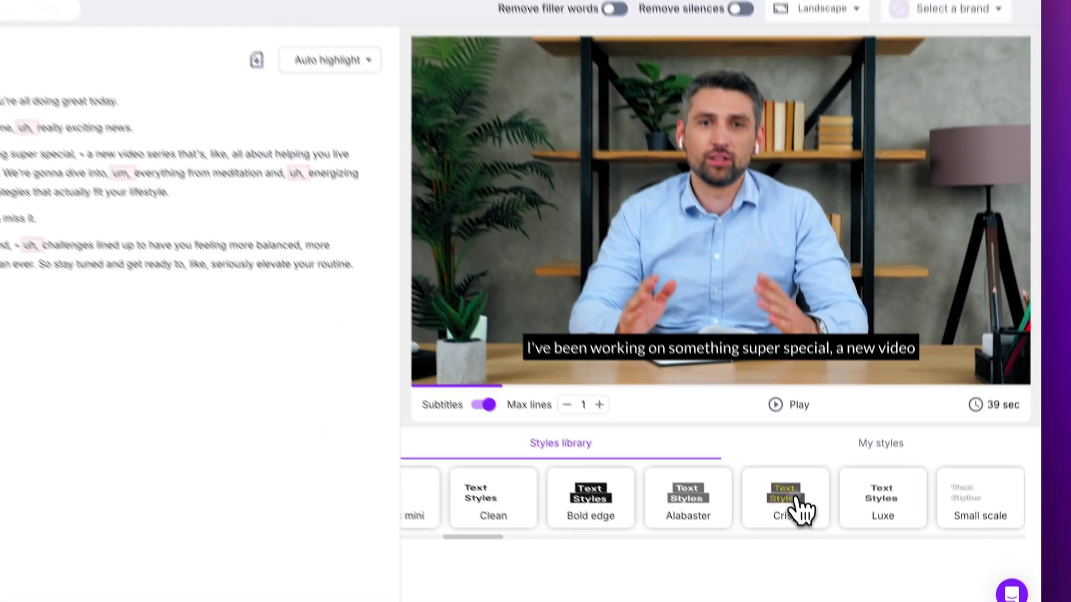
pyautogui.click(768, 424)
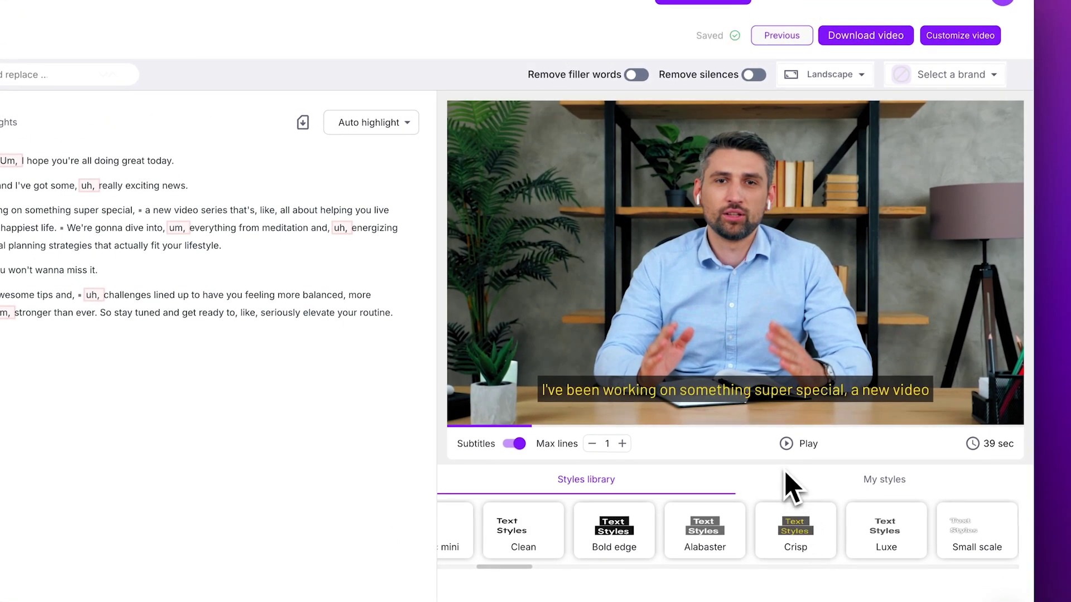
pyautogui.click(788, 449)
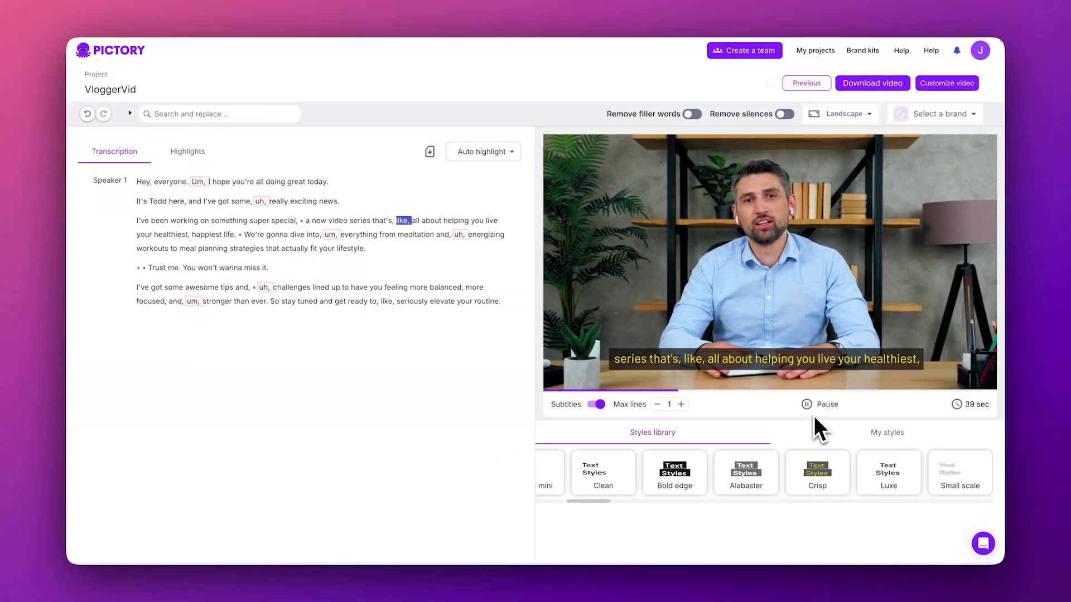
pyautogui.click(811, 419)
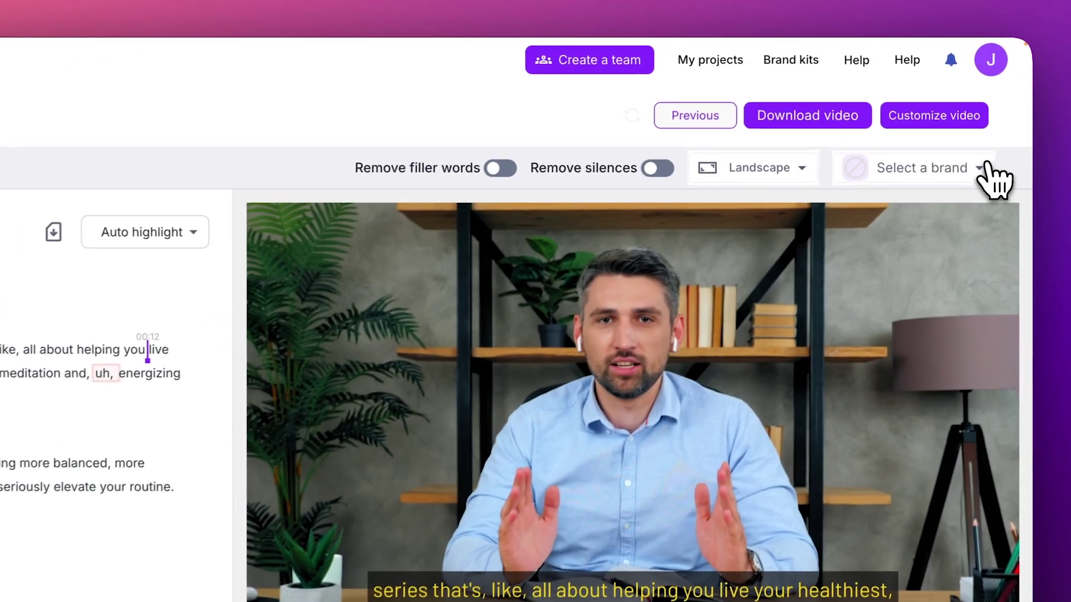
# Apply the Pictory brand kit, then reopen the brand kit list to change it
pyautogui.click(975, 117)
pyautogui.click(960, 248)
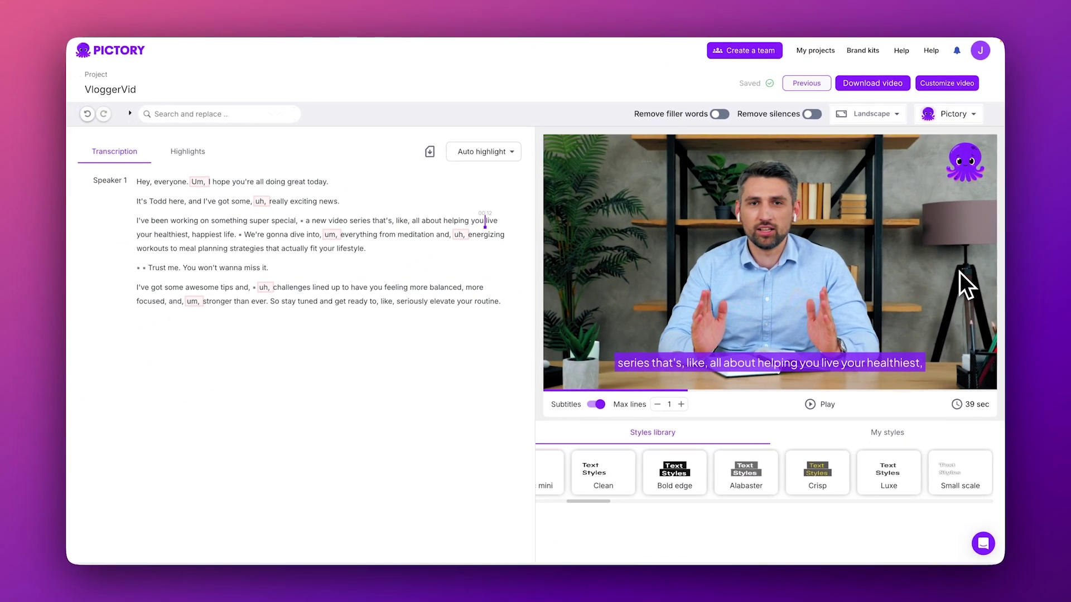
pyautogui.click(974, 115)
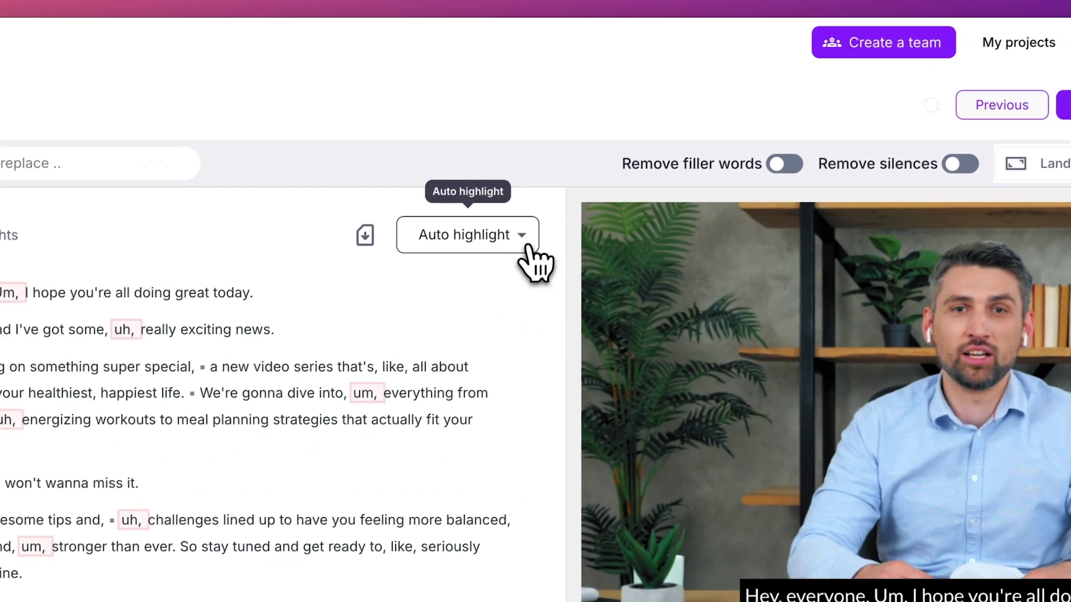
# Auto-highlight the best 30 seconds and add the speaker's introduction line to the highlights
pyautogui.click(509, 251)
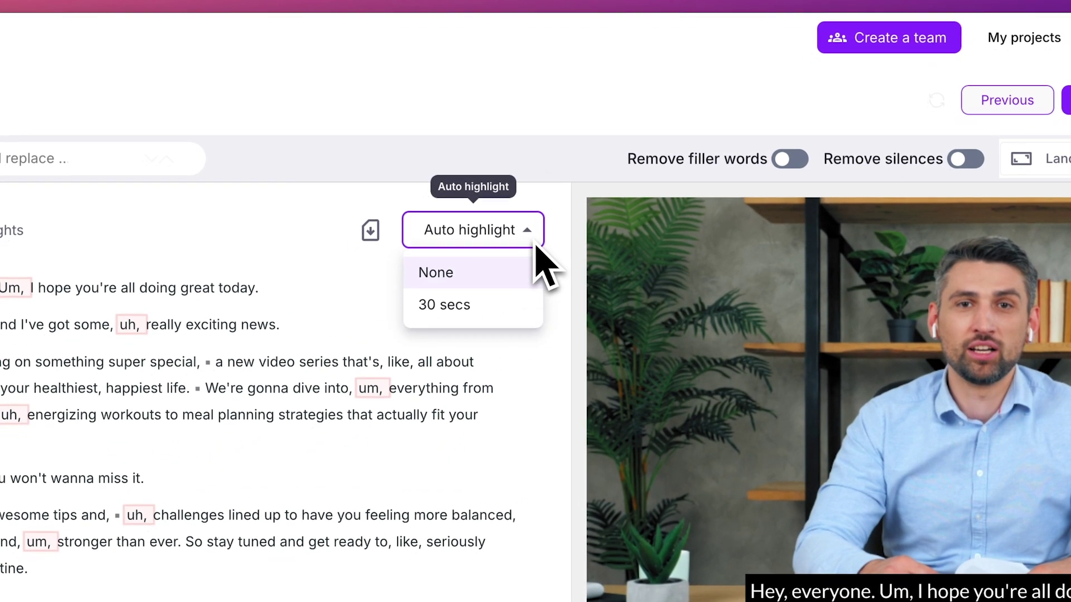
pyautogui.click(490, 305)
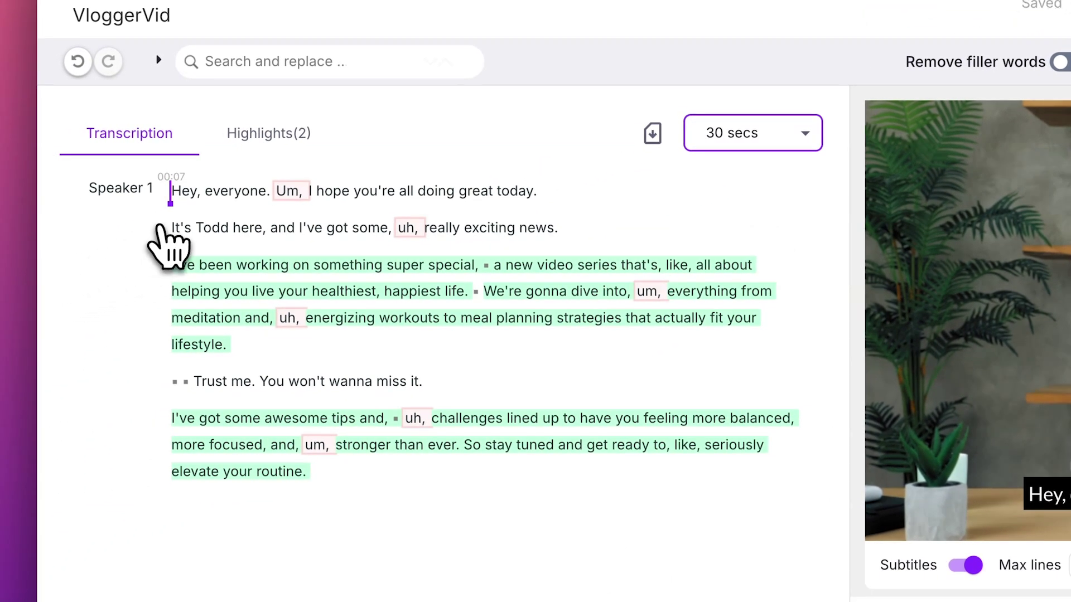
pyautogui.moveTo(171, 228); pyautogui.dragTo(261, 230)
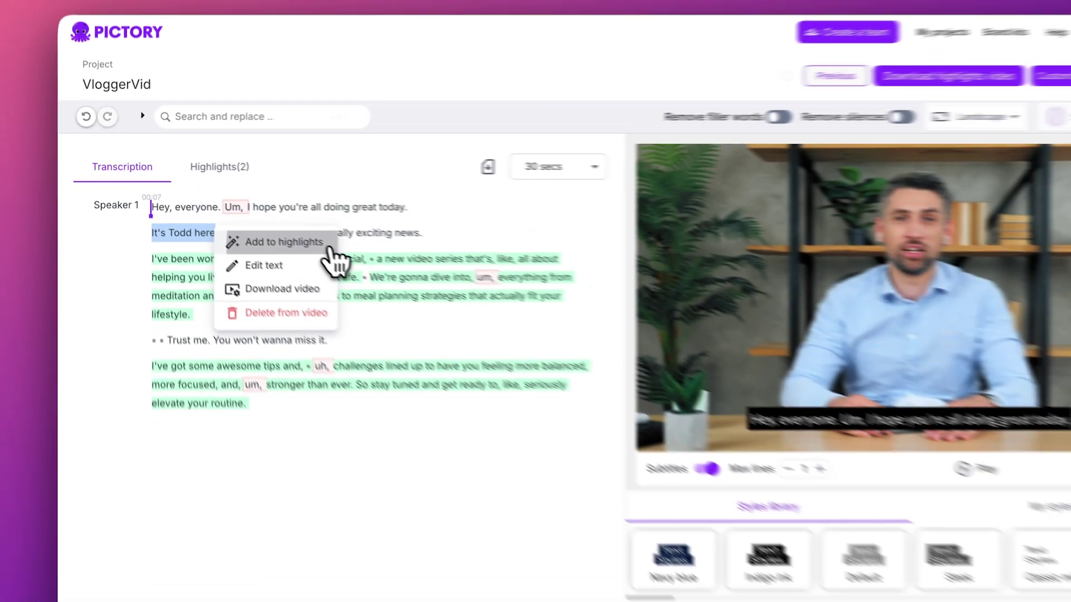
pyautogui.click(328, 248)
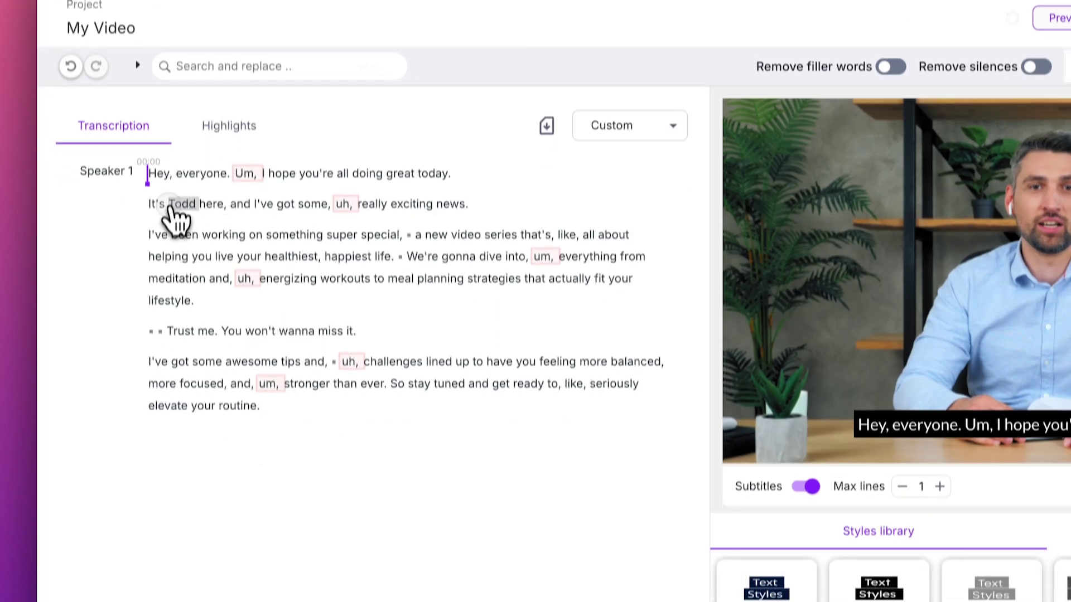
# Correct the spelling of the speaker's name in the transcript by adding an 'm'
pyautogui.doubleClick(182, 261)
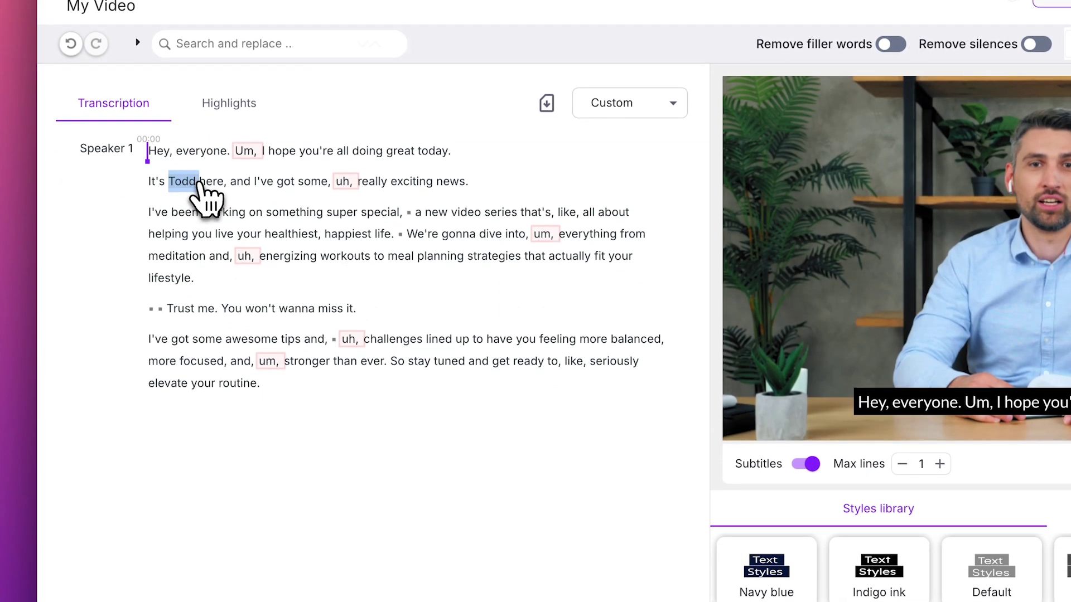
pyautogui.rightClick(198, 181)
pyautogui.click(315, 195)
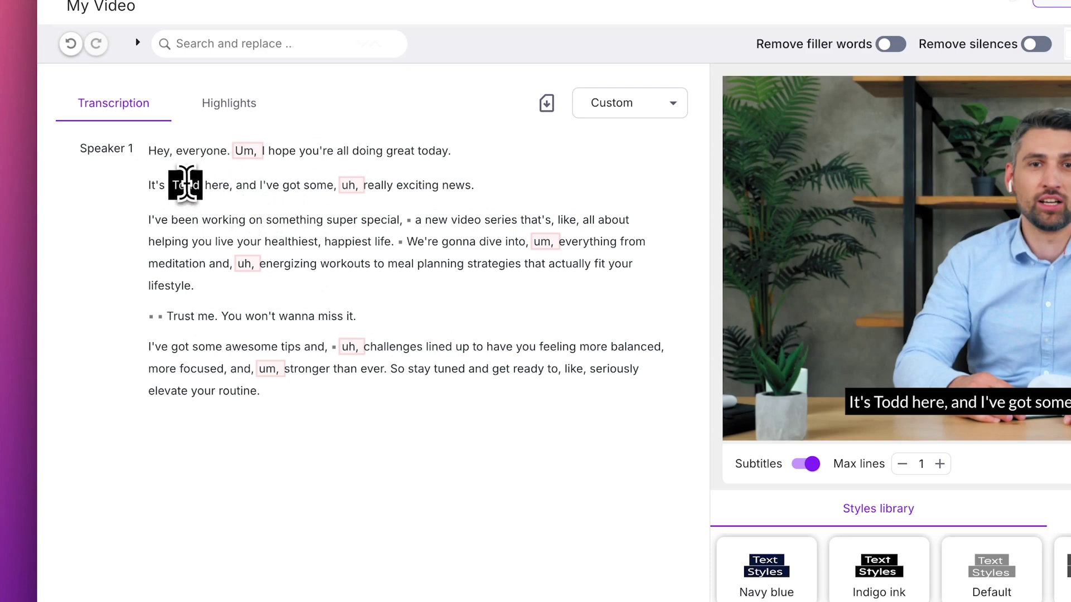
pyautogui.write('m')
pyautogui.press('Return')
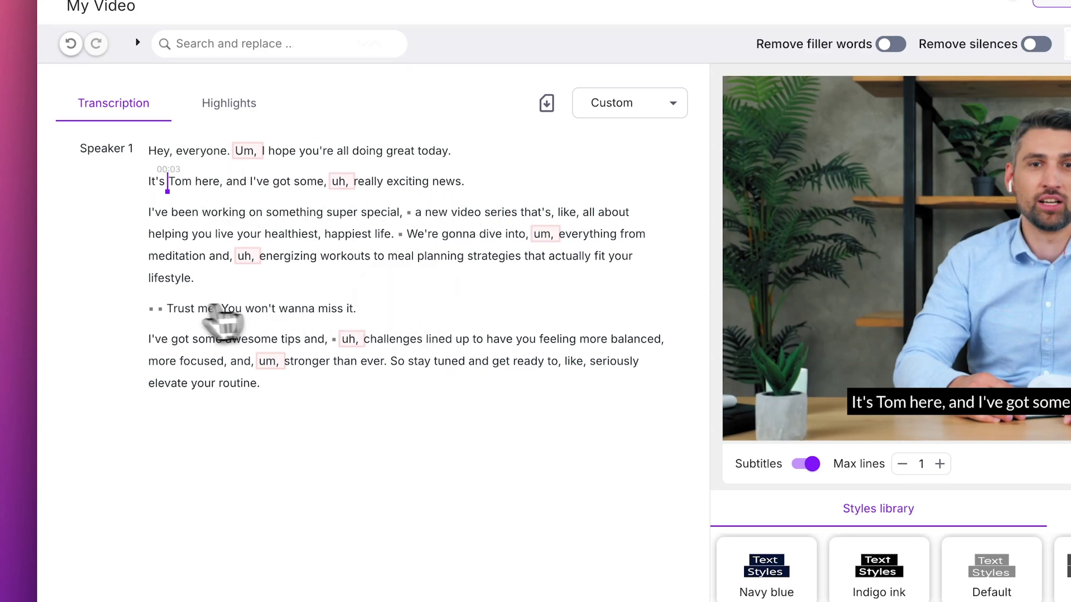
# Delete 'Trust me. You won't wanna miss it.' from the video, then undo the deletion
pyautogui.moveTo(167, 310); pyautogui.dragTo(366, 315)
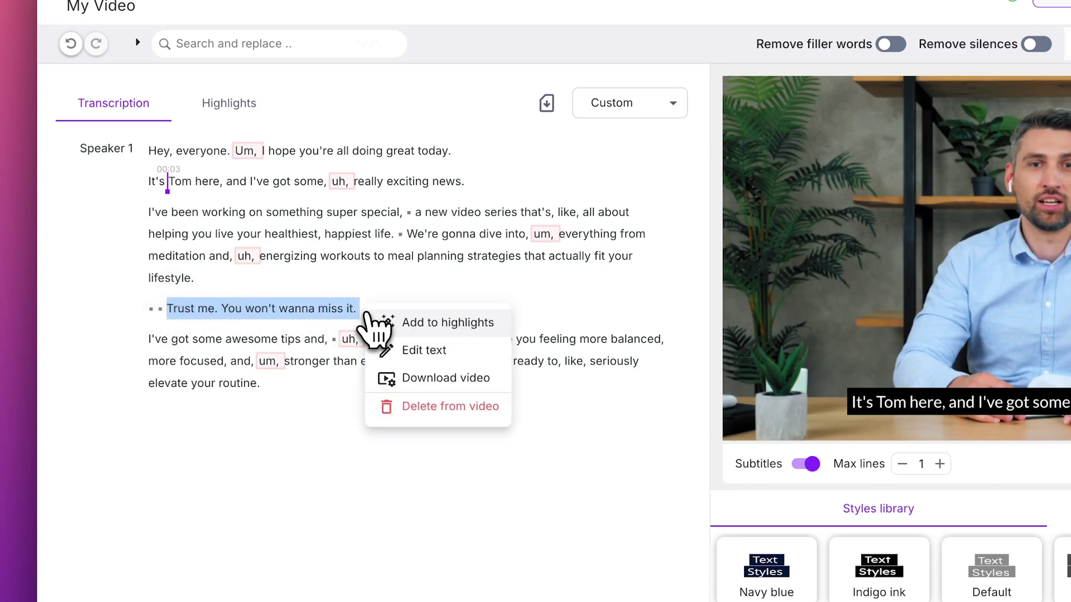
pyautogui.click(450, 406)
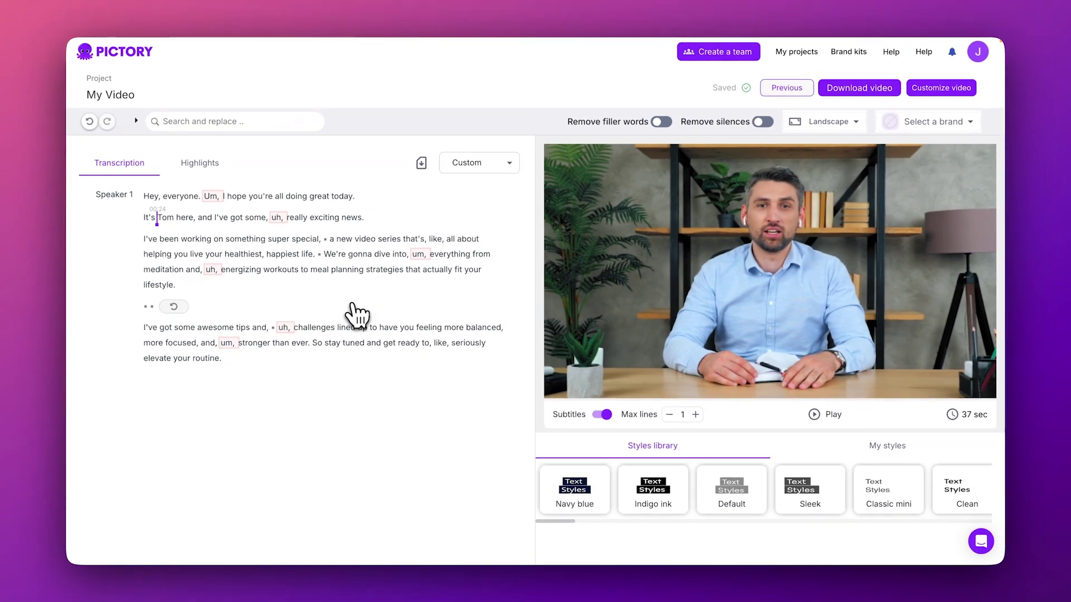
pyautogui.click(175, 308)
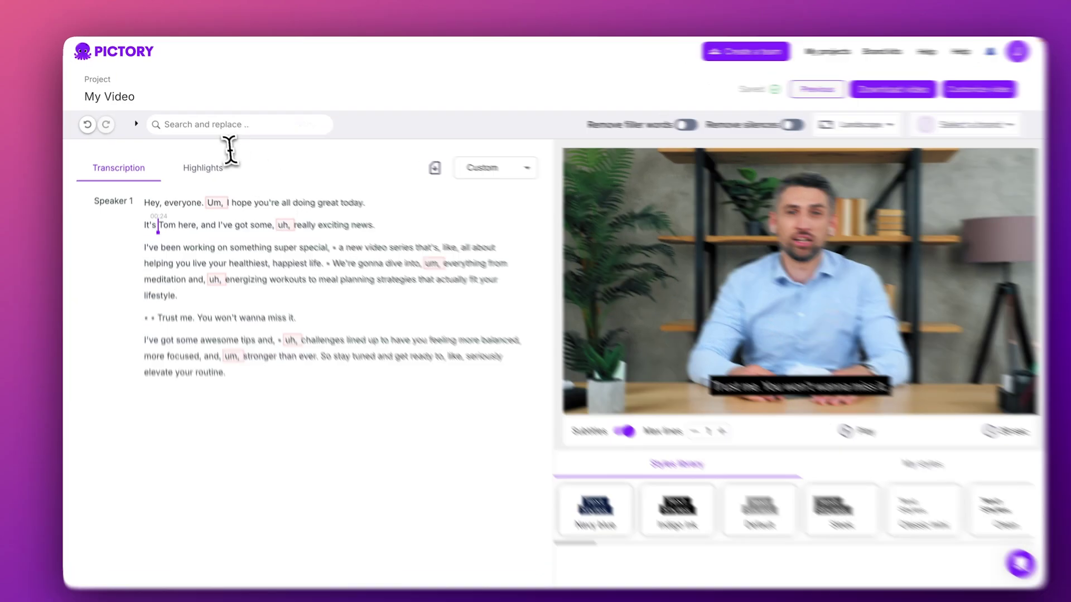
pyautogui.click(197, 121)
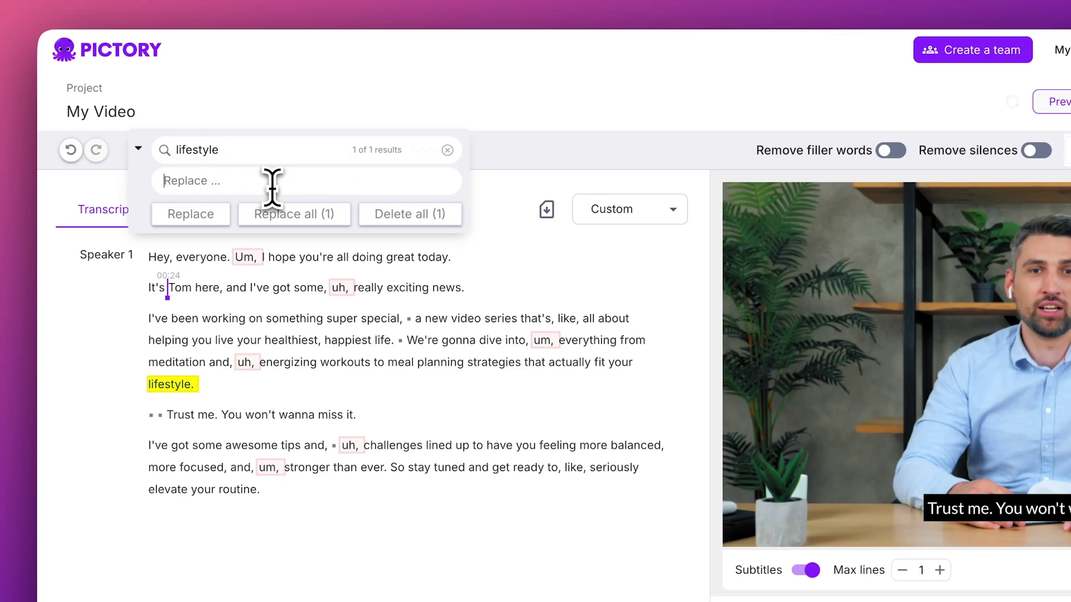
pyautogui.press('BackSpace')
pyautogui.press('BackSpace')
pyautogui.press('BackSpace')
pyautogui.press('BackSpace')
pyautogui.press('BackSpace')
pyautogui.press('BackSpace')
pyautogui.press('BackSpace')
pyautogui.press('BackSpace')
pyautogui.press('BackSpace')
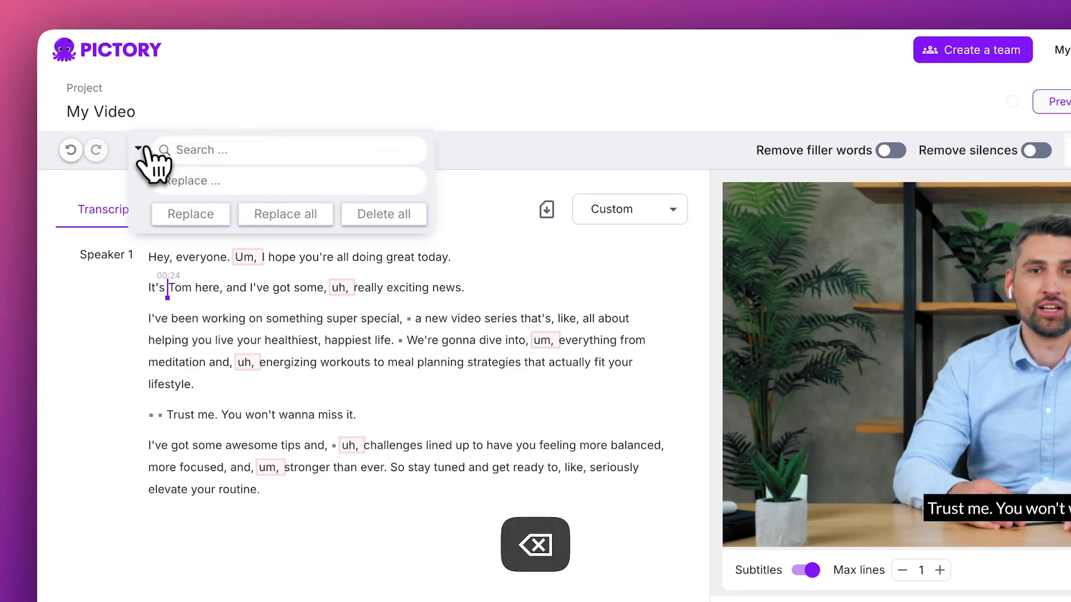
pyautogui.click(140, 150)
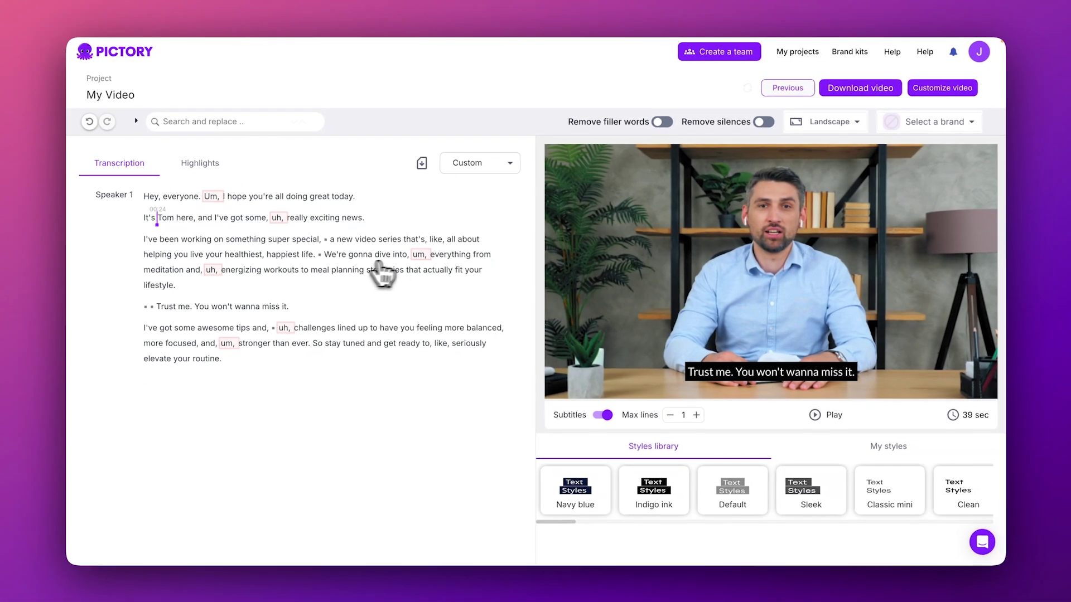
# Remove filler words and silences longer than 1 second, trimming the video to 35 sec
pyautogui.click(661, 122)
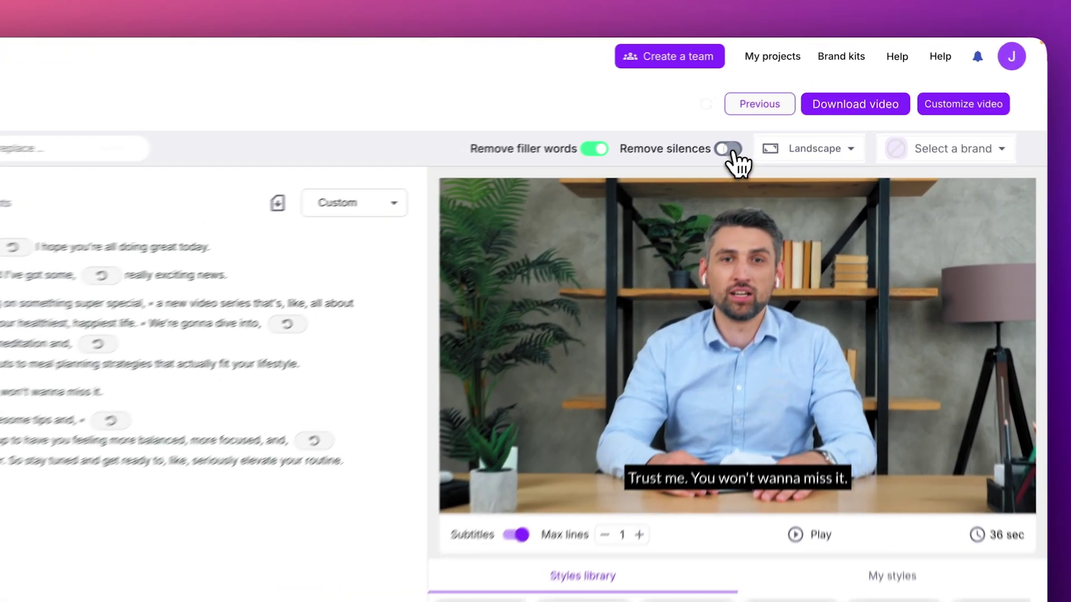
pyautogui.click(759, 121)
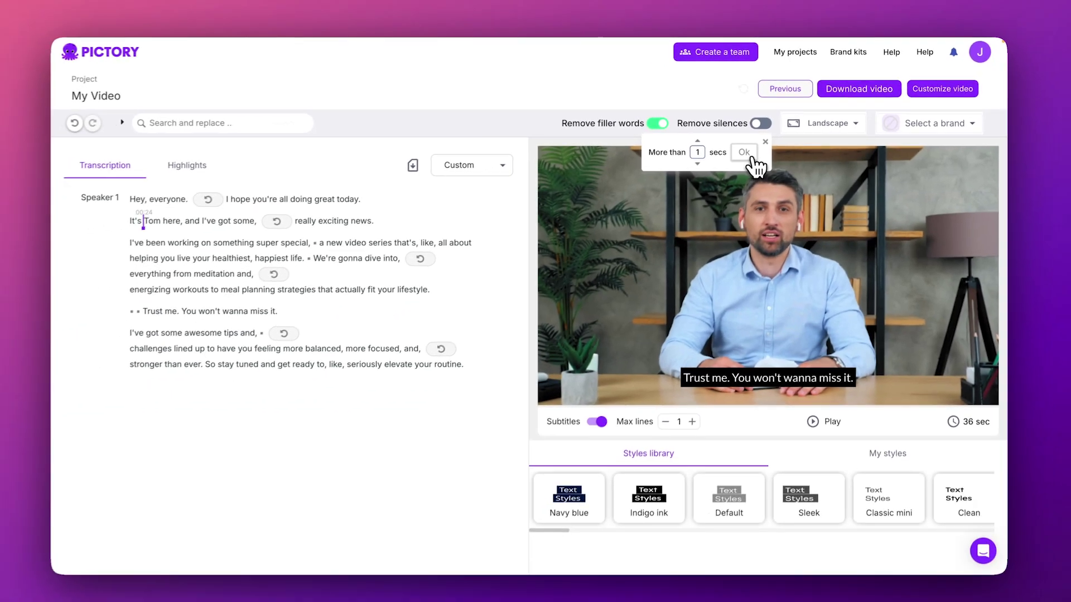
pyautogui.click(691, 199)
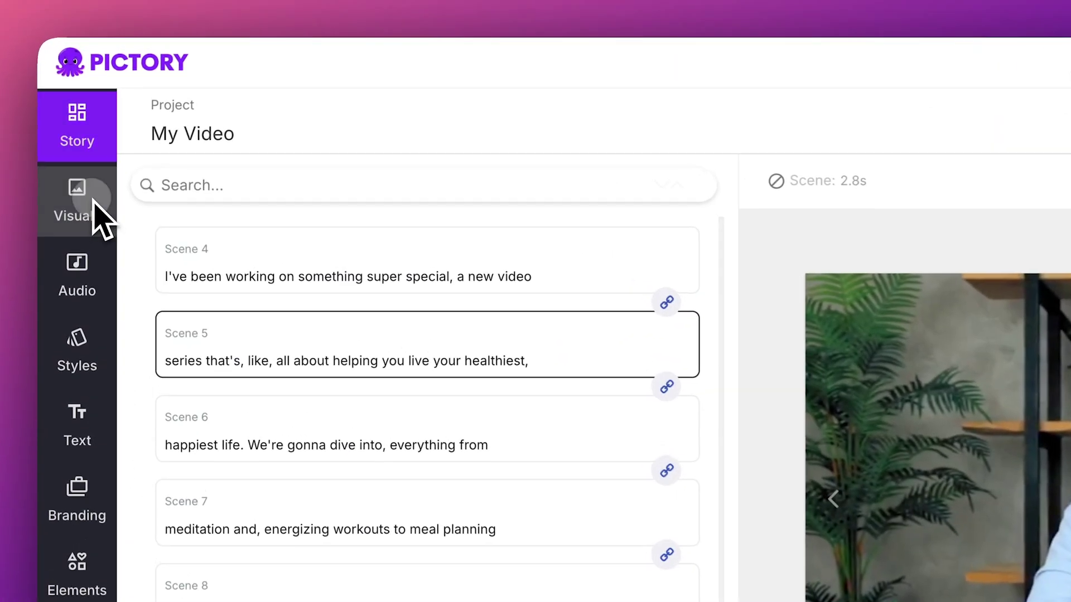
# Layer the 'happy life' poppy-field stock clip over Scene 5, shrunk into the upper-left
pyautogui.click(99, 132)
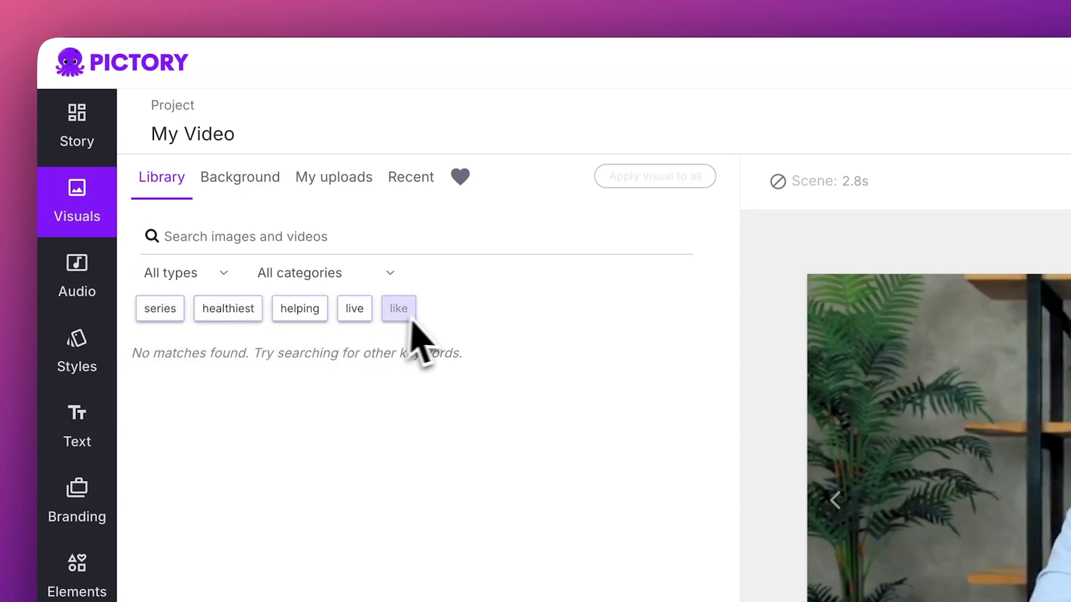
pyautogui.click(449, 251)
pyautogui.write('happy lif')
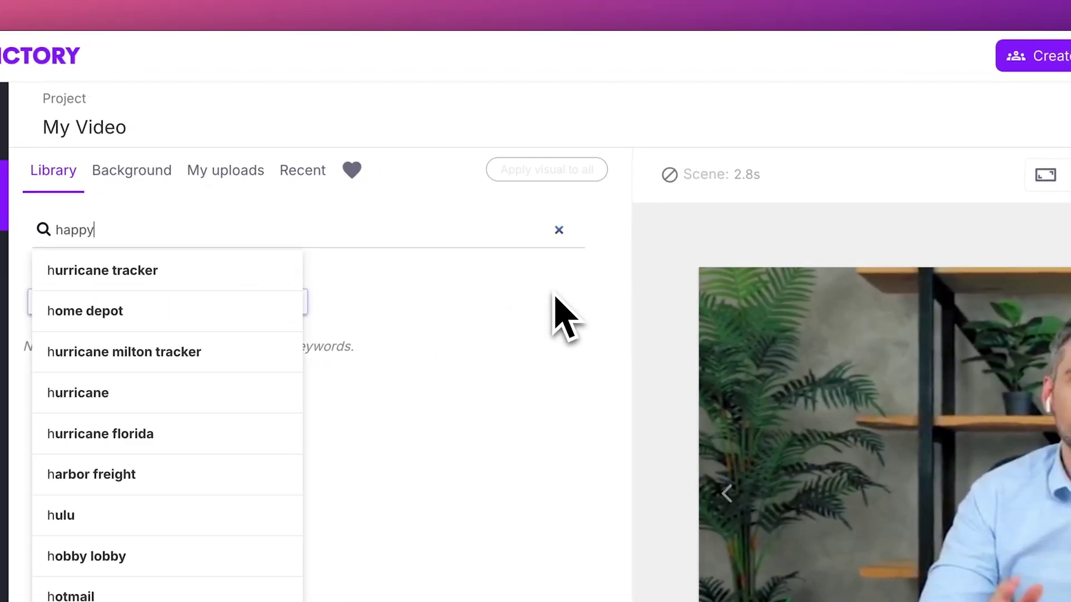
pyautogui.write('e')
pyautogui.press('Return')
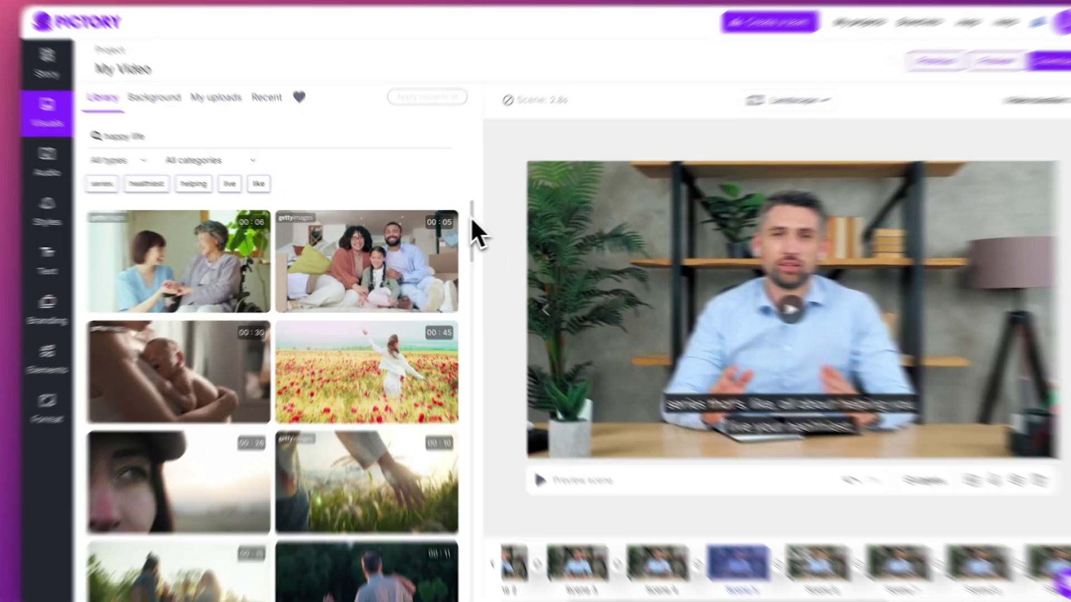
pyautogui.moveTo(446, 245)
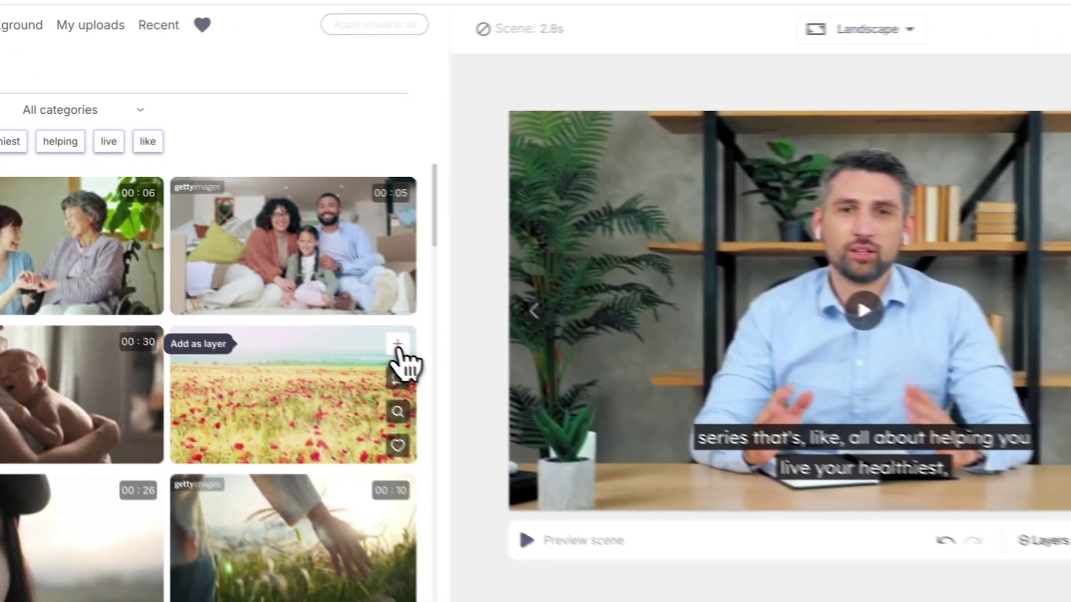
pyautogui.click(484, 379)
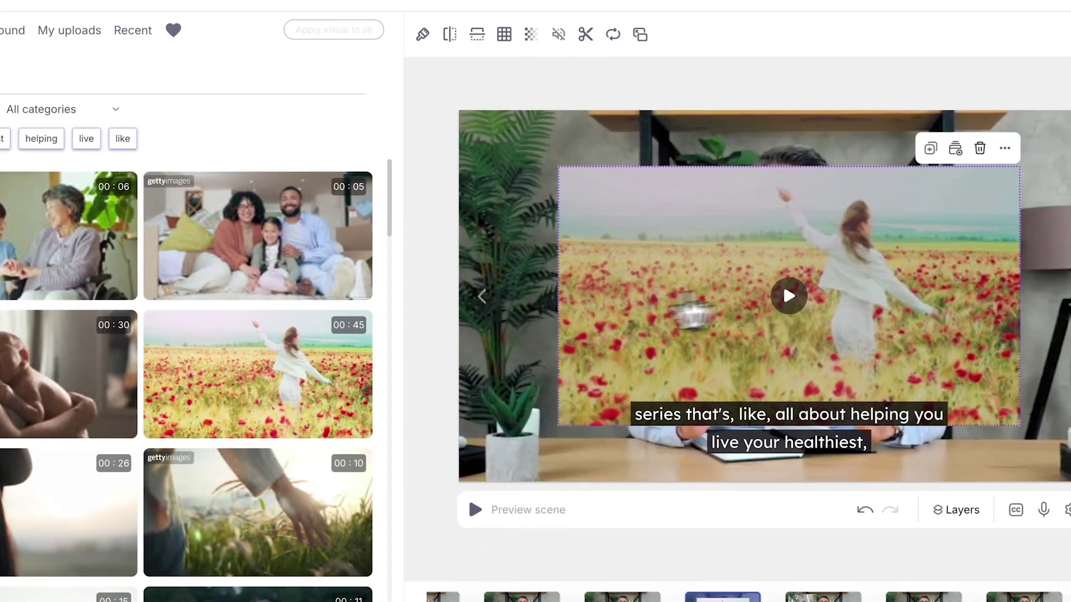
pyautogui.moveTo(878, 341); pyautogui.dragTo(498, 234)
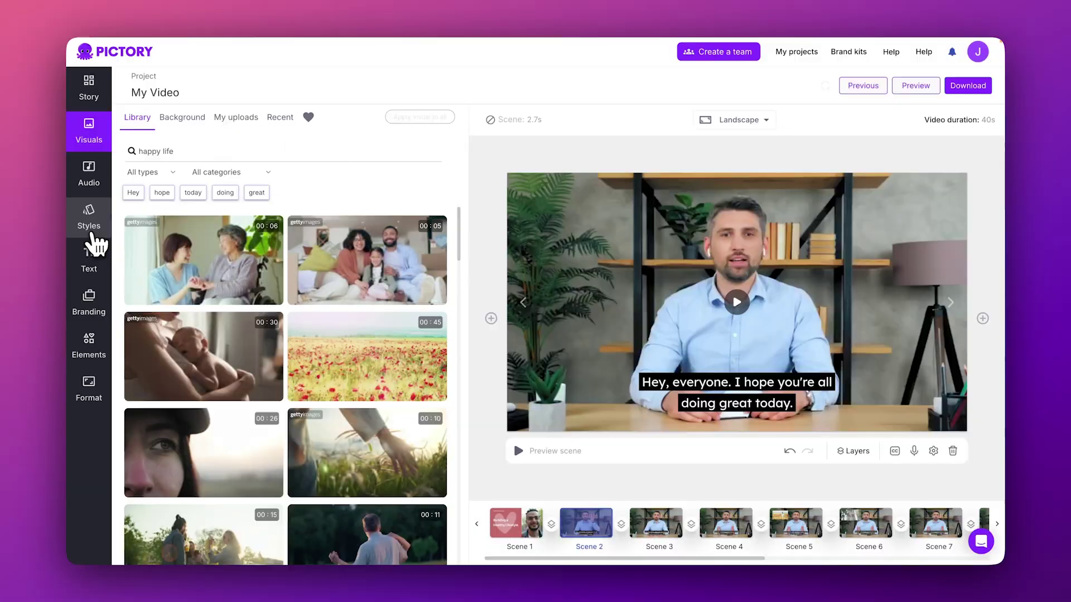
# Try Default, Clean and Classic mini subtitle styles, lower Scene 1's title, and start the download
pyautogui.click(90, 228)
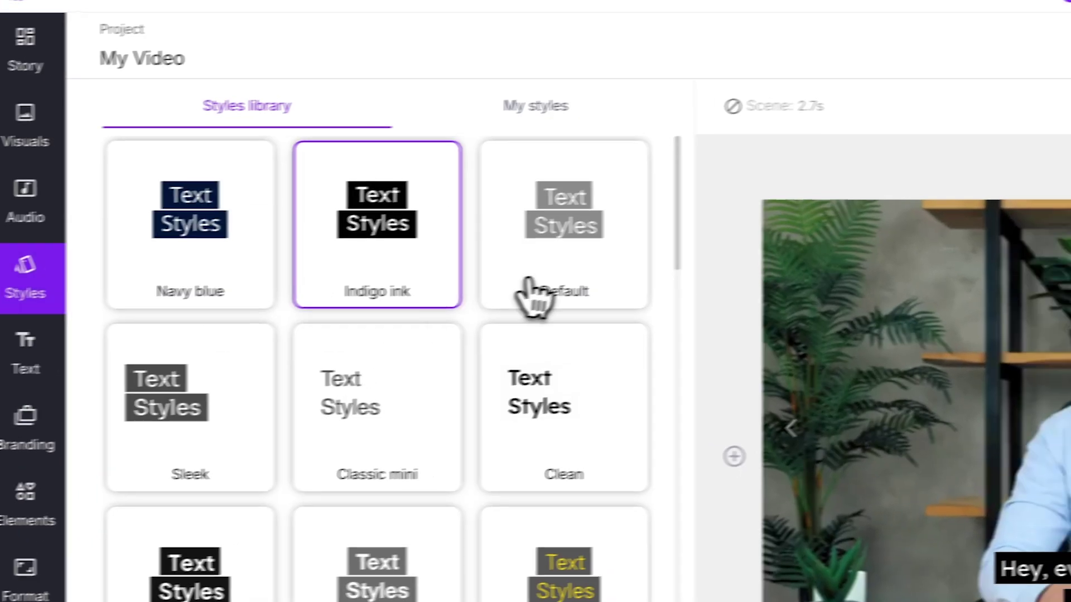
pyautogui.click(536, 293)
pyautogui.click(549, 410)
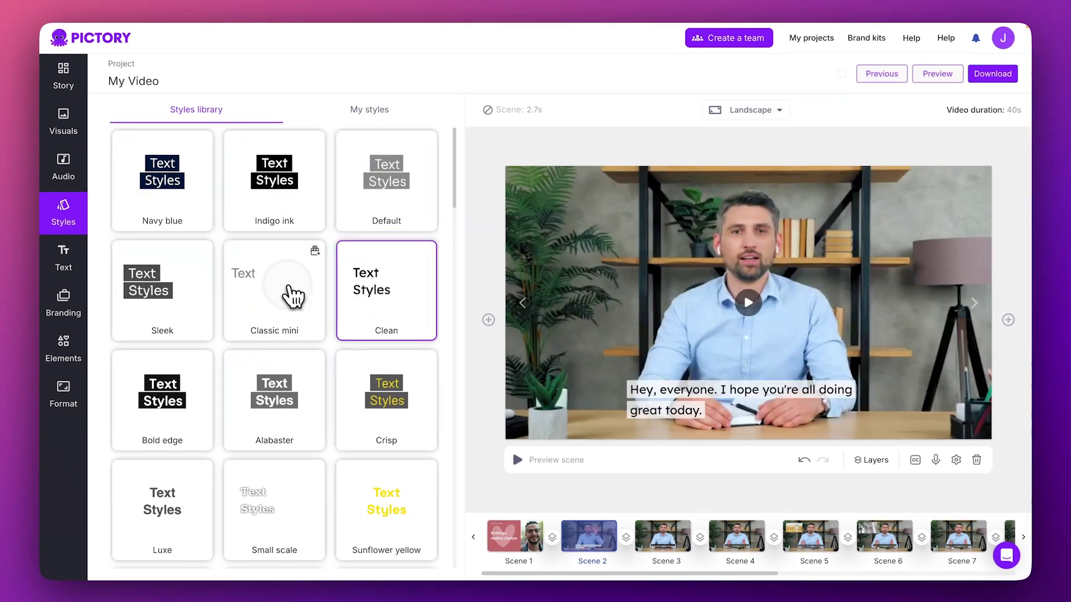
pyautogui.click(368, 407)
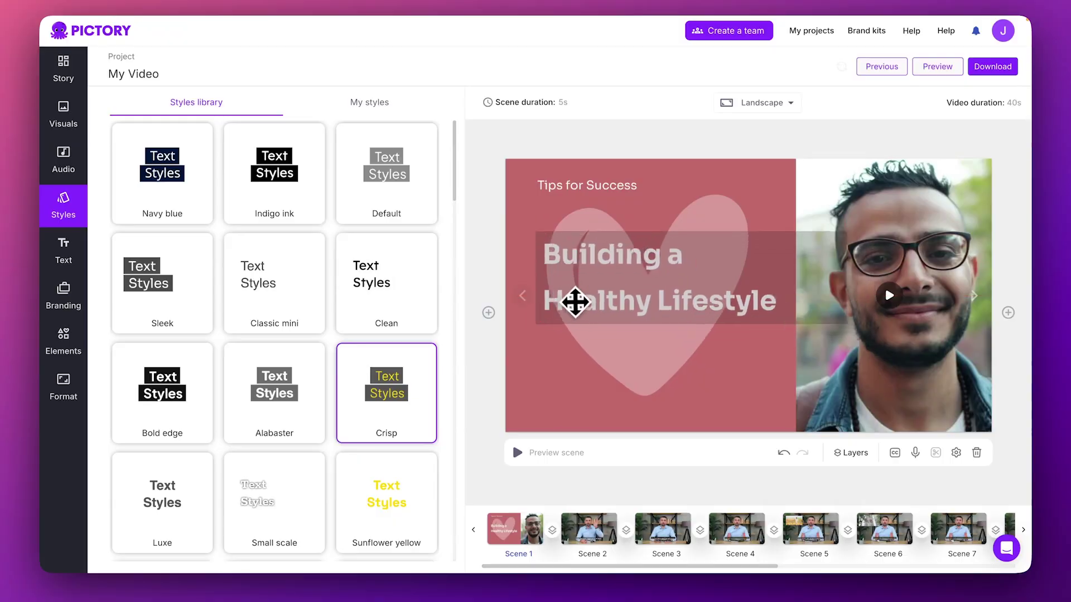
pyautogui.moveTo(573, 302); pyautogui.dragTo(575, 320)
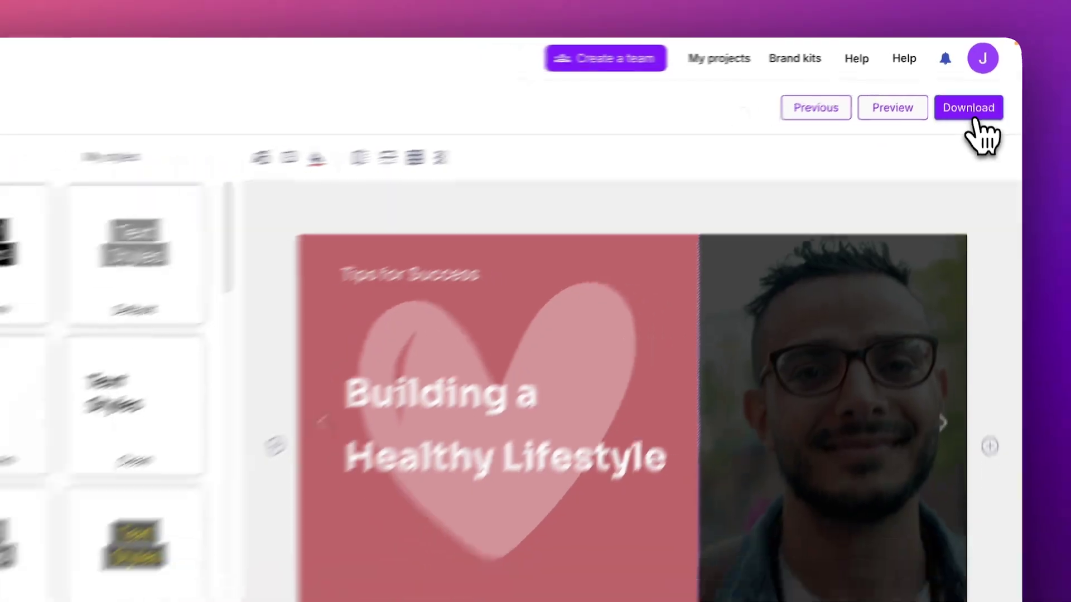
pyautogui.click(976, 134)
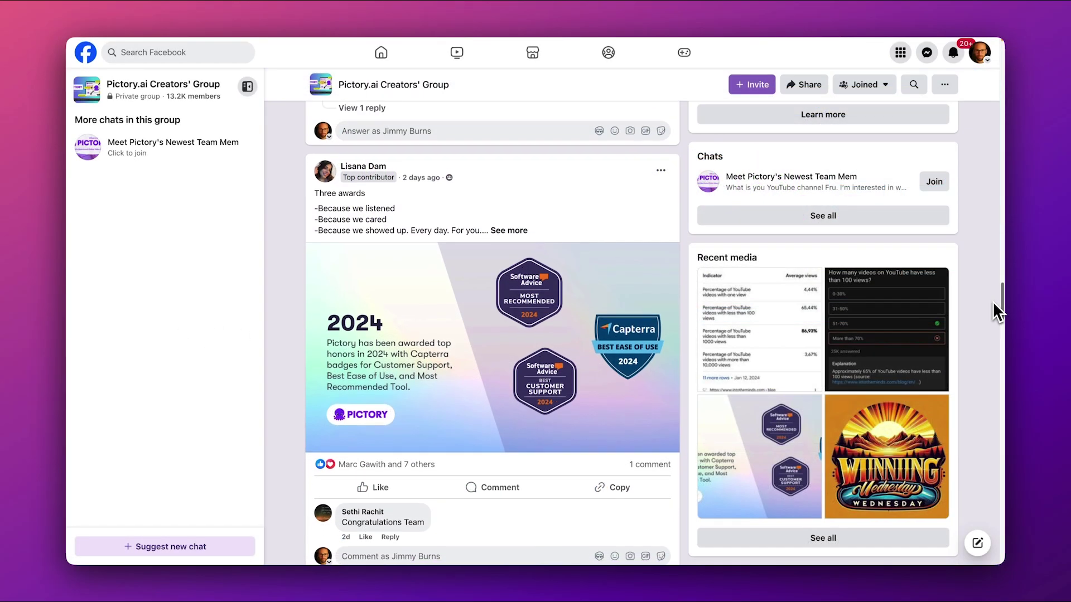
pyautogui.moveTo(992, 301); pyautogui.dragTo(1002, 366)
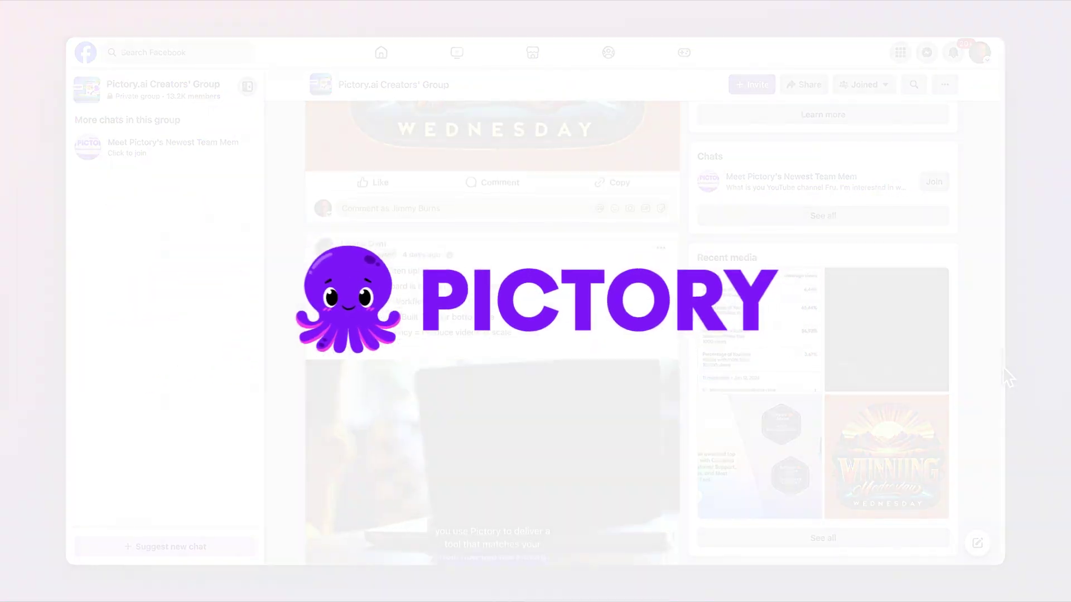